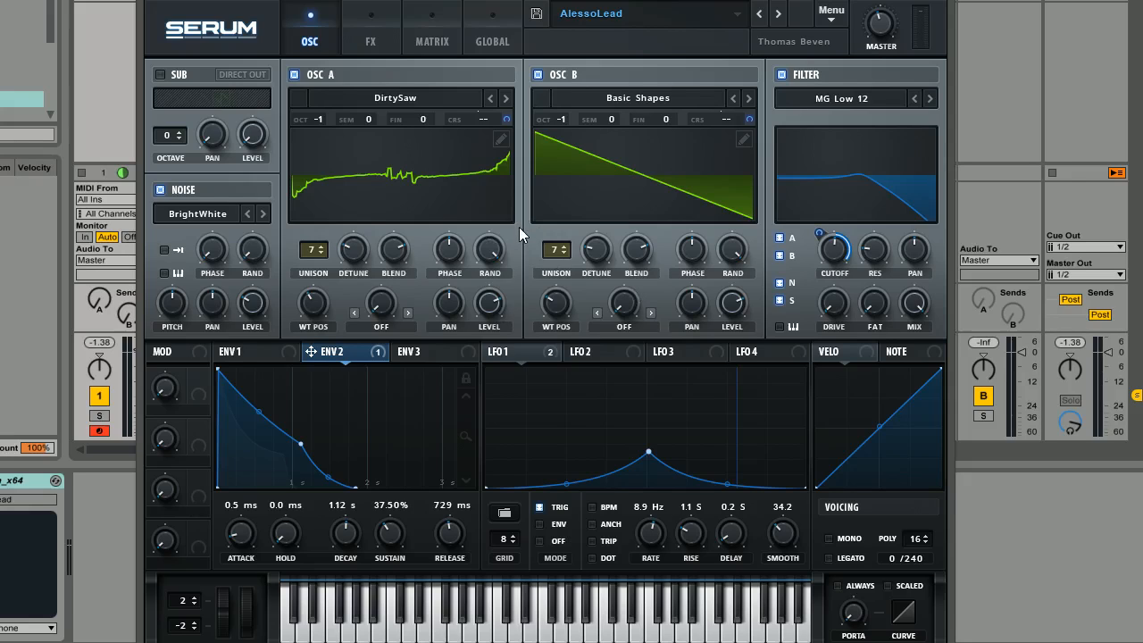
- Reset the synth to the Init preset and enable oscillator B
click(833, 19)
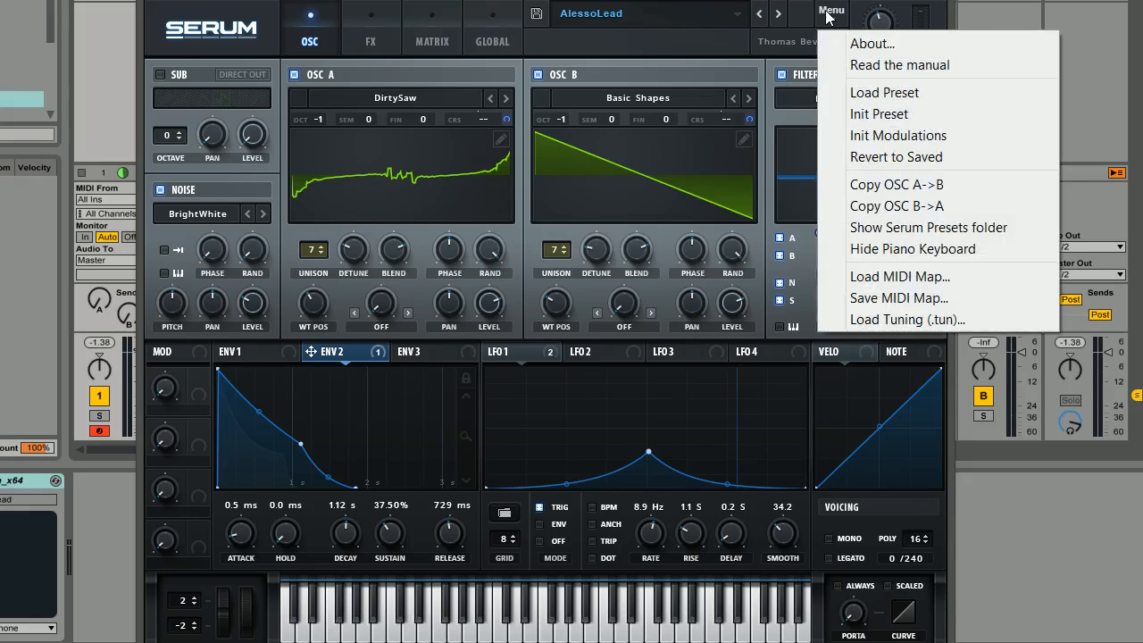
click(863, 115)
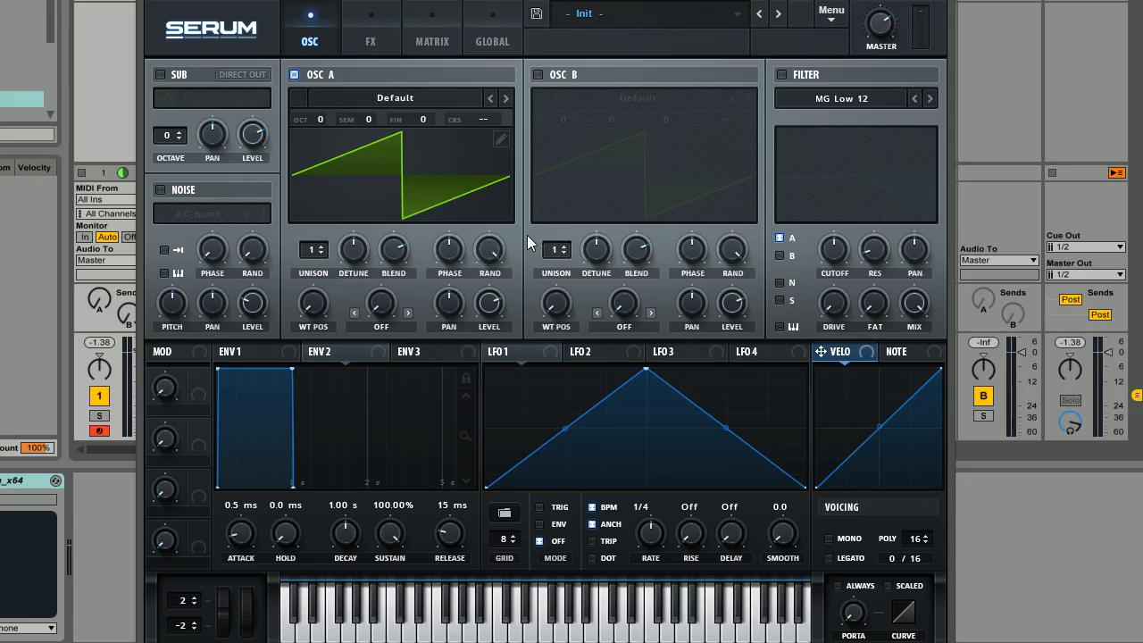
click(537, 74)
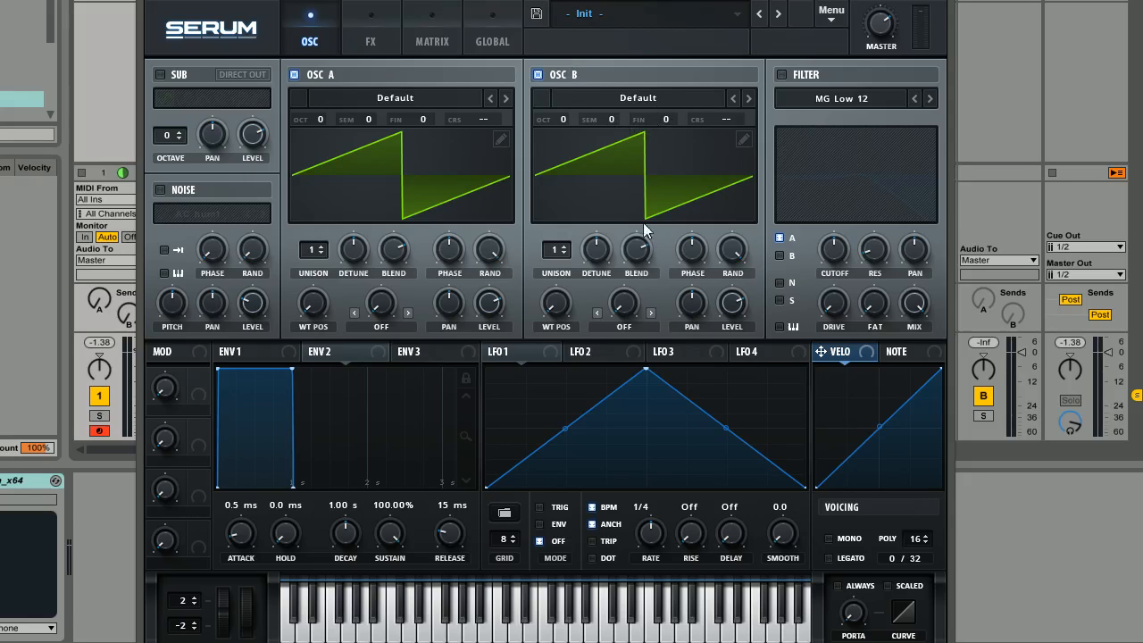
- Load the DirtySaw digital wavetable into oscillator A and set its wavetable position to 161
click(411, 107)
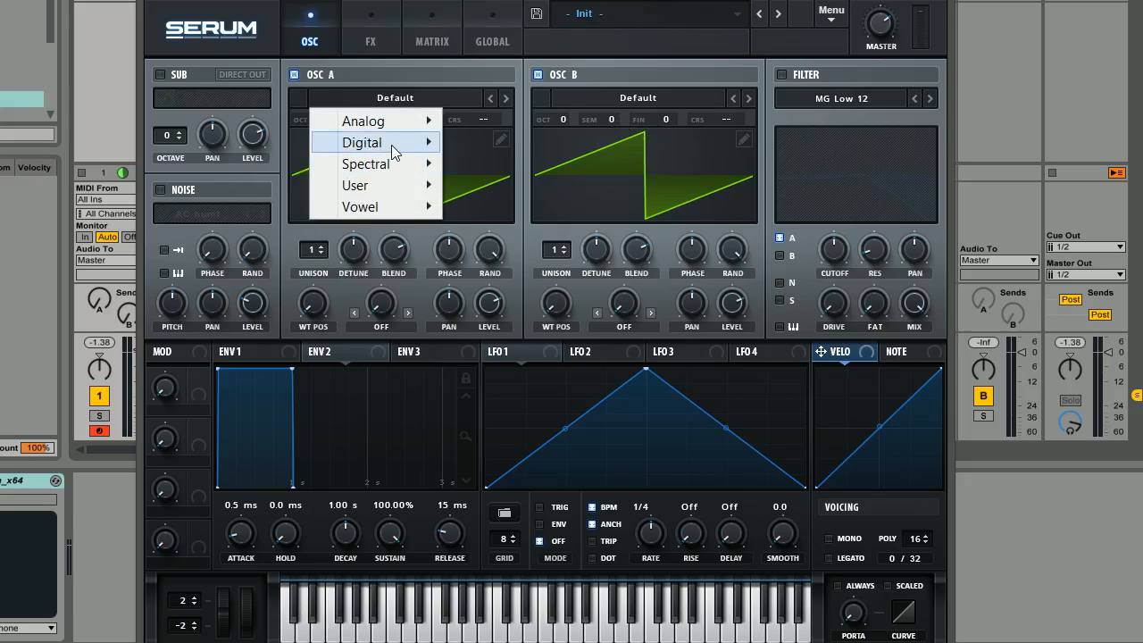
mouse_move(391, 144)
click(494, 152)
drag(319, 317, 321, 192)
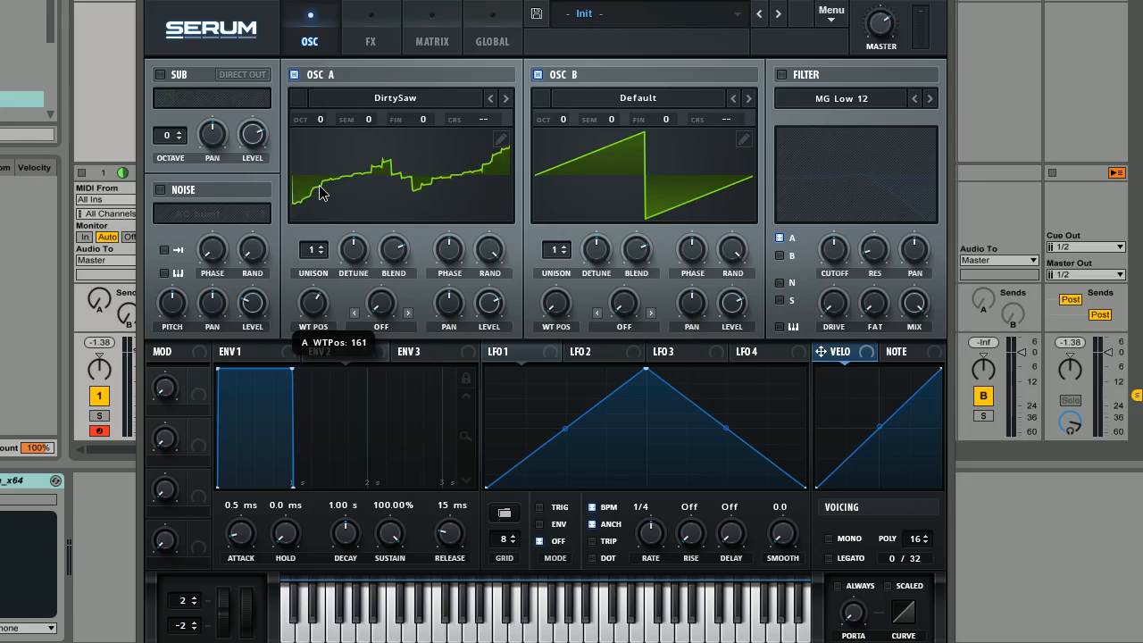
- Set both oscillators to octave -1 with 7 unison voices each
drag(321, 118, 320, 159)
drag(562, 118, 562, 152)
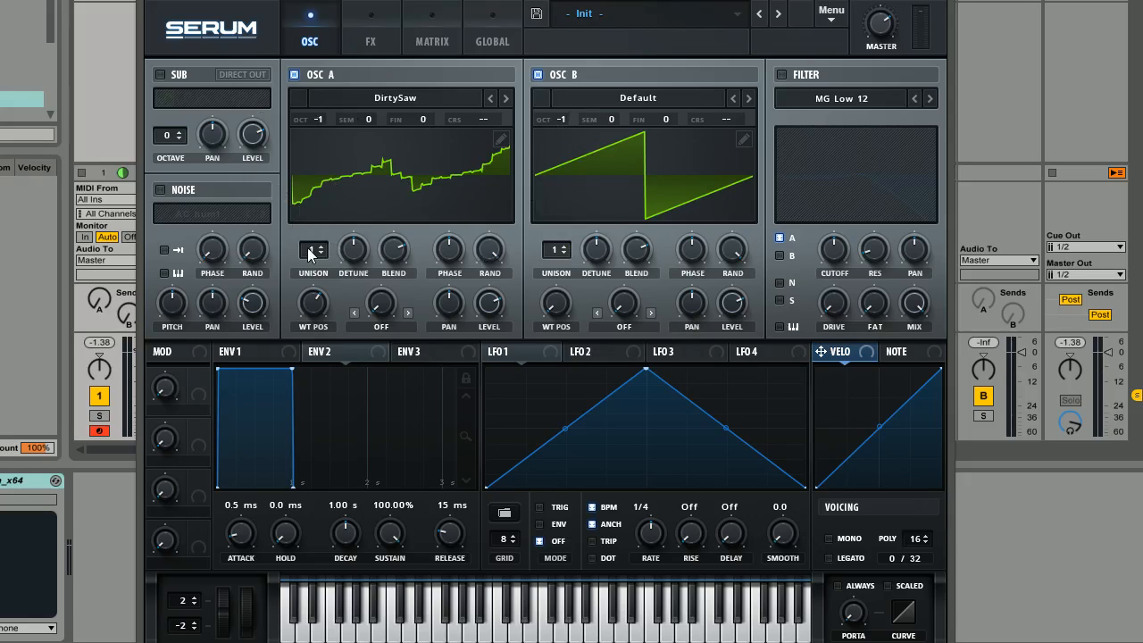
drag(313, 249, 321, 177)
drag(554, 250, 555, 158)
- Lower the unison detune to about 0.15 on oscillator A and about 0.10 on oscillator B
drag(361, 250, 348, 280)
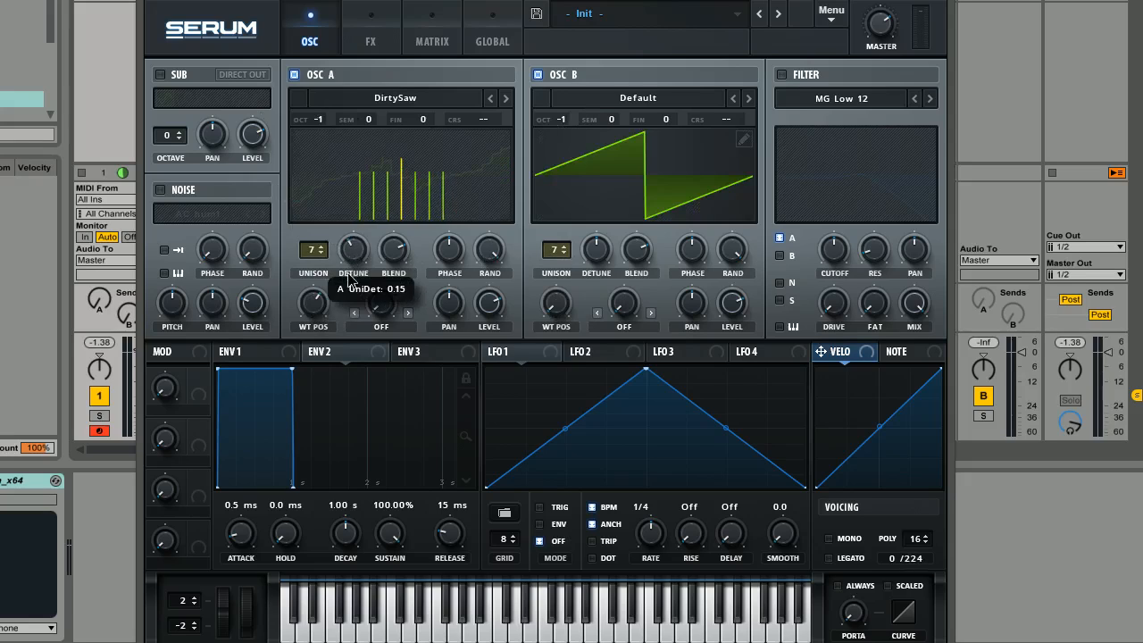
drag(597, 250, 587, 278)
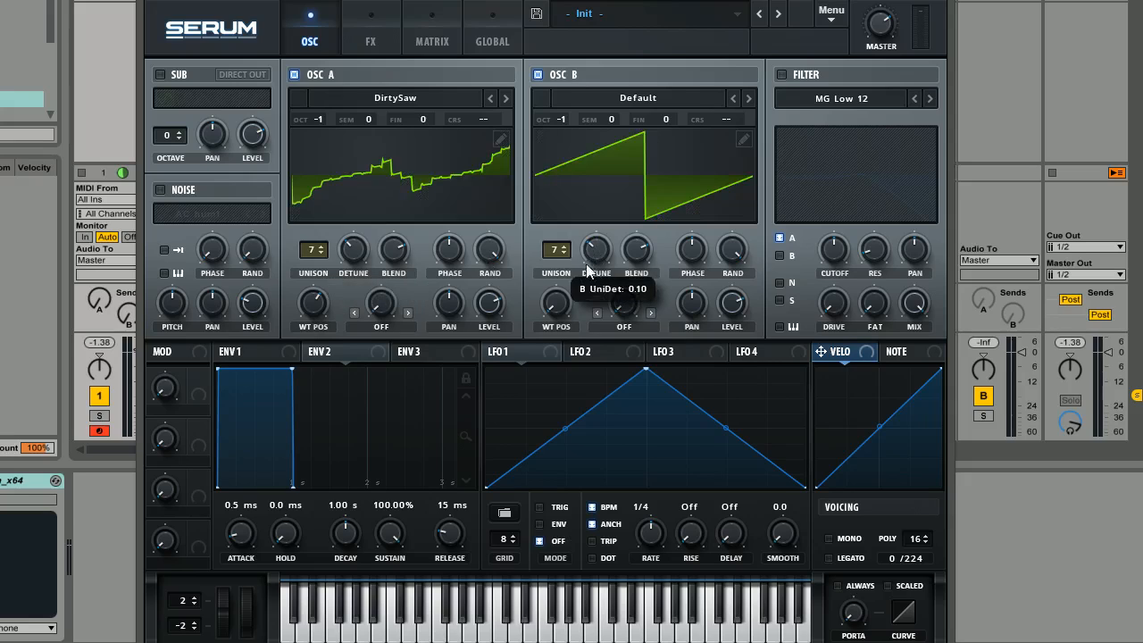
drag(595, 261, 594, 268)
drag(354, 252, 353, 253)
drag(610, 250, 610, 252)
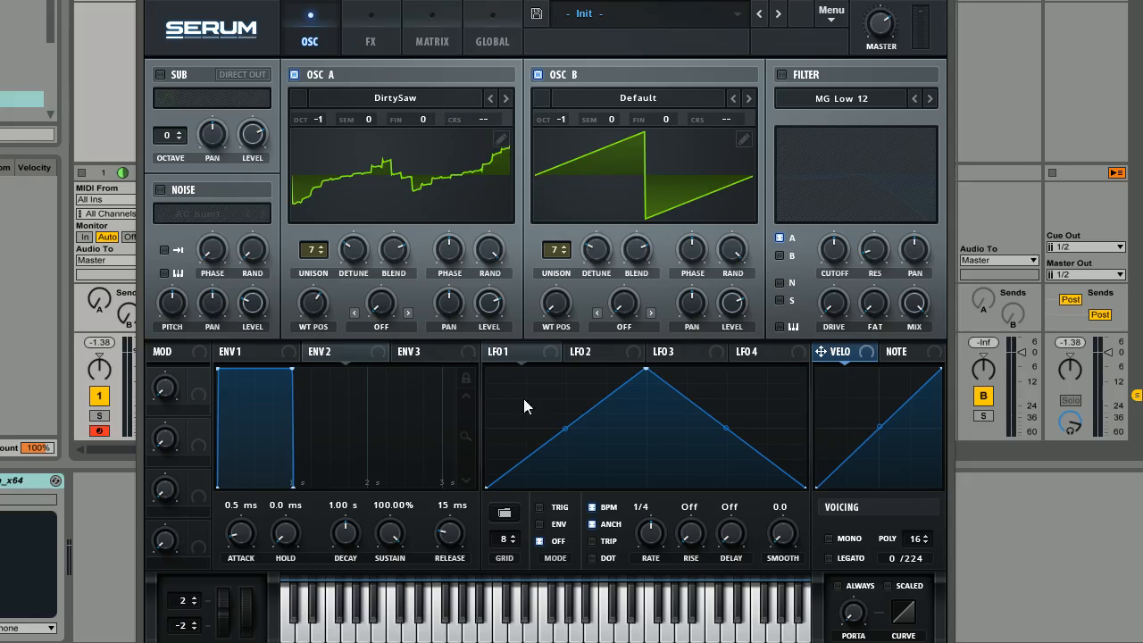
- Flatten LFO 1 by lowering its centre peak almost to the baseline and bending both slopes inward
click(515, 353)
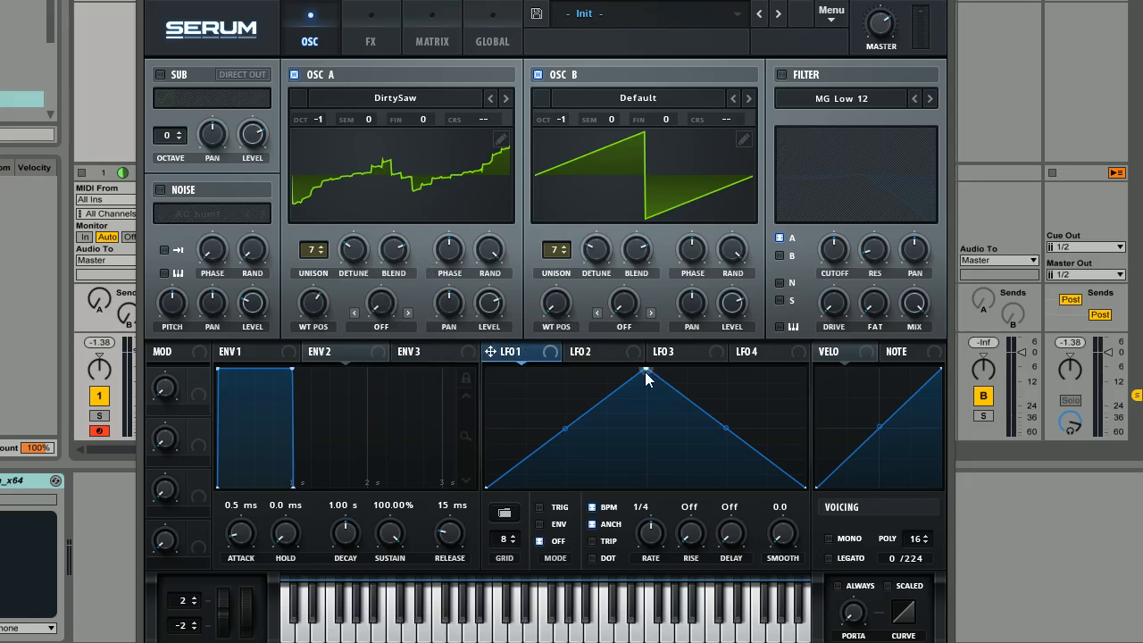
drag(646, 372, 645, 475)
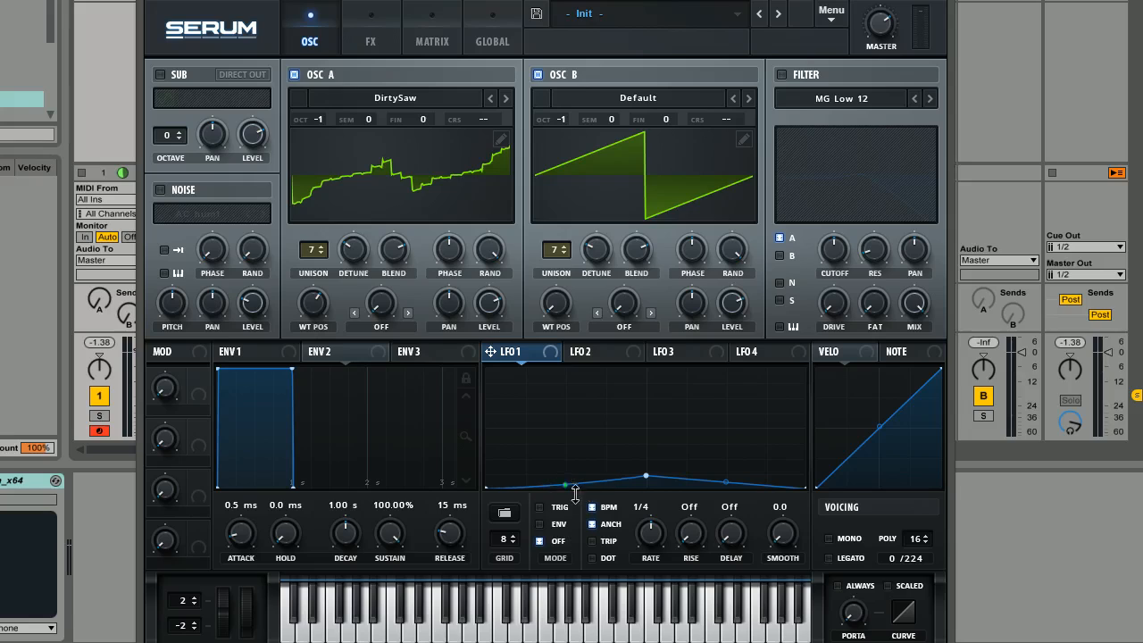
drag(726, 484, 720, 502)
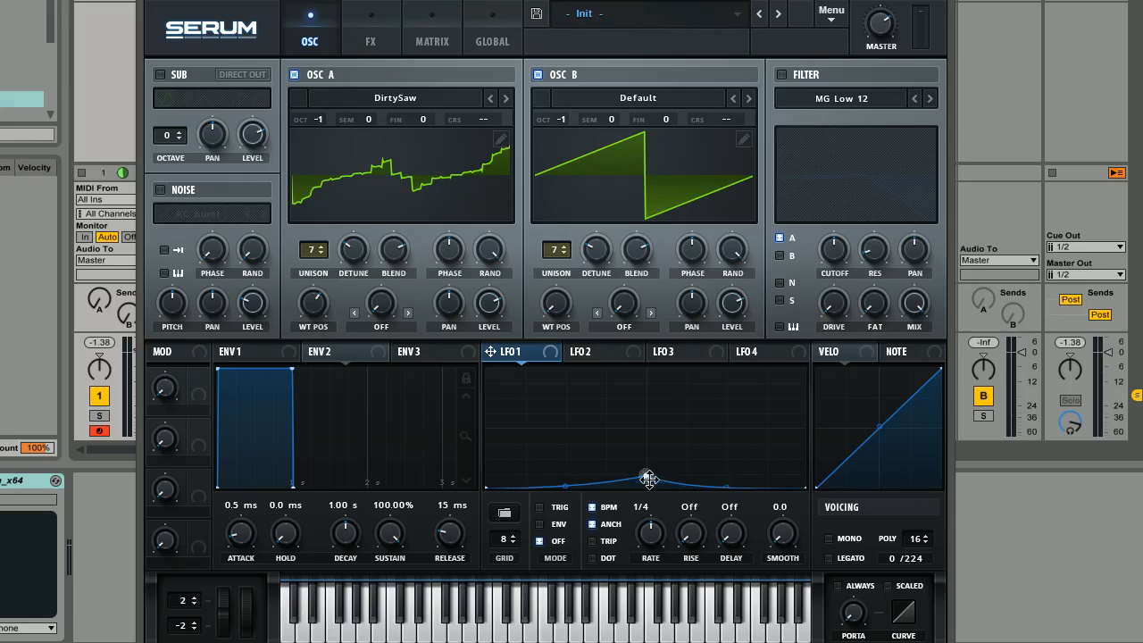
drag(645, 479, 648, 477)
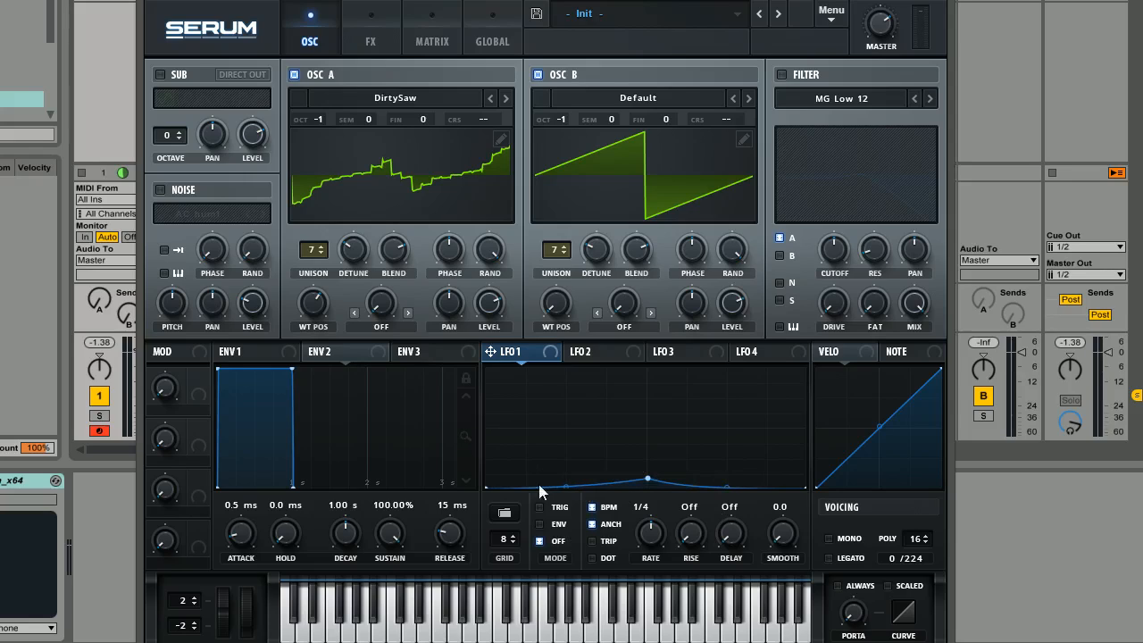
- Set LFO 1 to Trig mode with BPM and ANCH off, rate 8.7 Hz, rise 1.1 s, delay 0.2 s and smooth 33.3
click(539, 508)
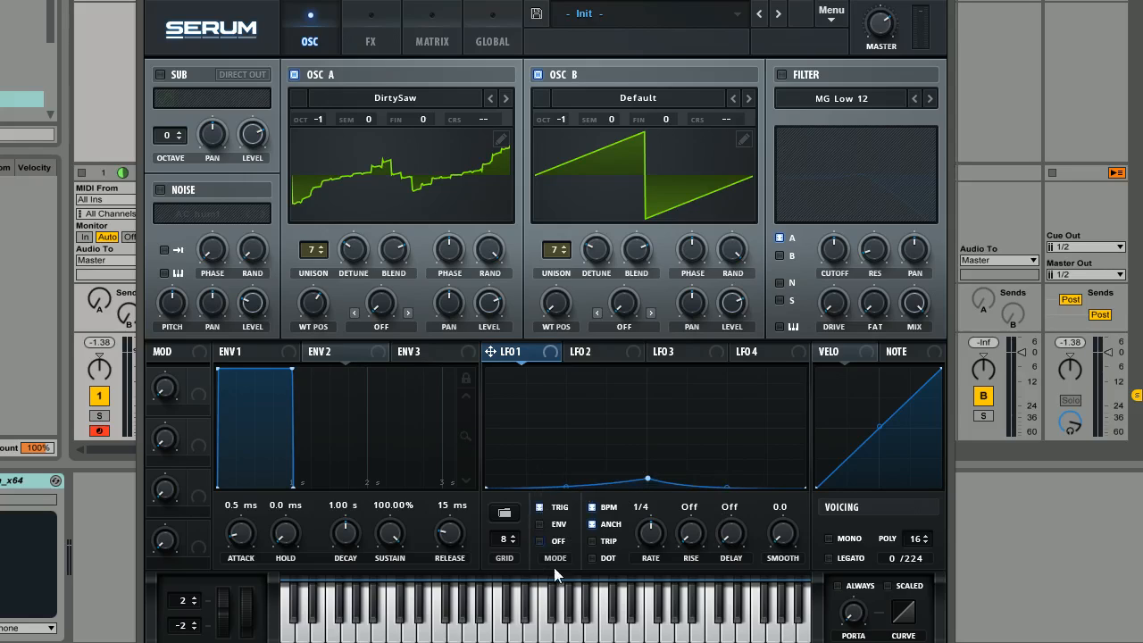
click(591, 508)
click(592, 525)
drag(657, 541, 655, 527)
drag(695, 539, 701, 487)
drag(732, 540, 734, 534)
drag(783, 537, 791, 487)
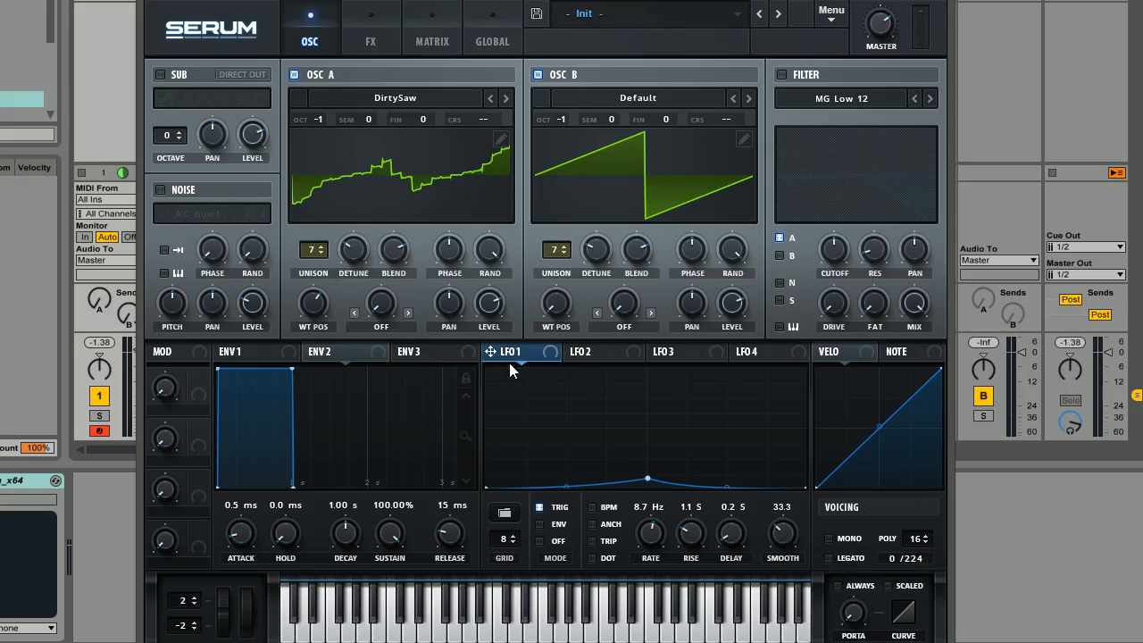
- Modulate the coarse pitch of oscillators A and B with LFO 1, amount 13 on A, and raise the LFO's centre peak to just under half height
drag(490, 351, 508, 118)
drag(507, 121, 507, 81)
drag(491, 354, 730, 128)
drag(505, 118, 507, 145)
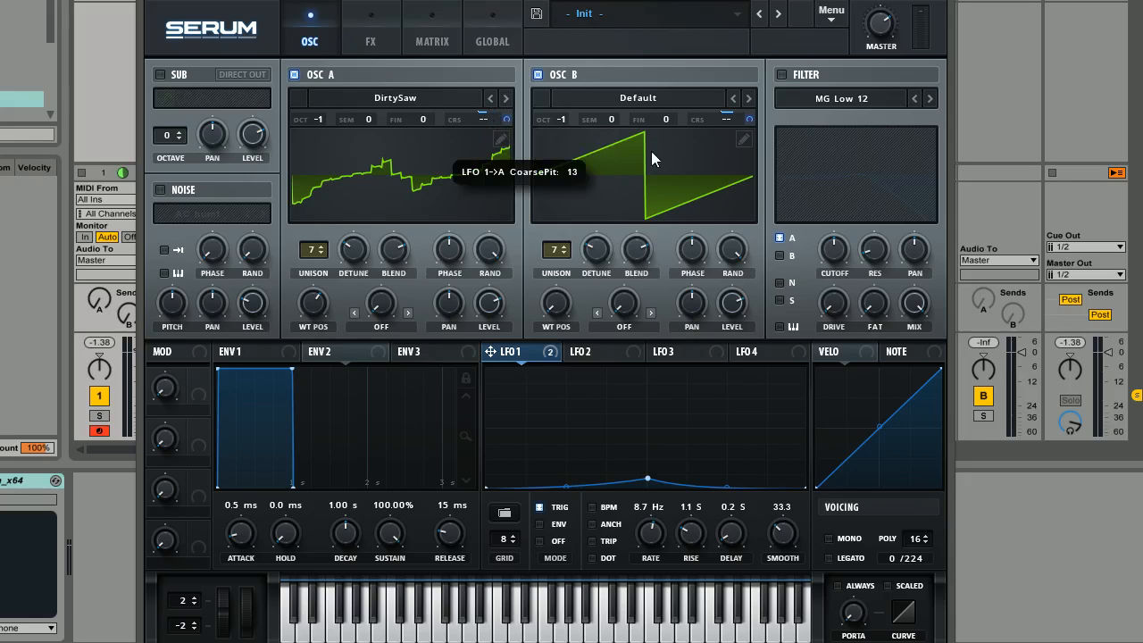
drag(750, 120, 749, 140)
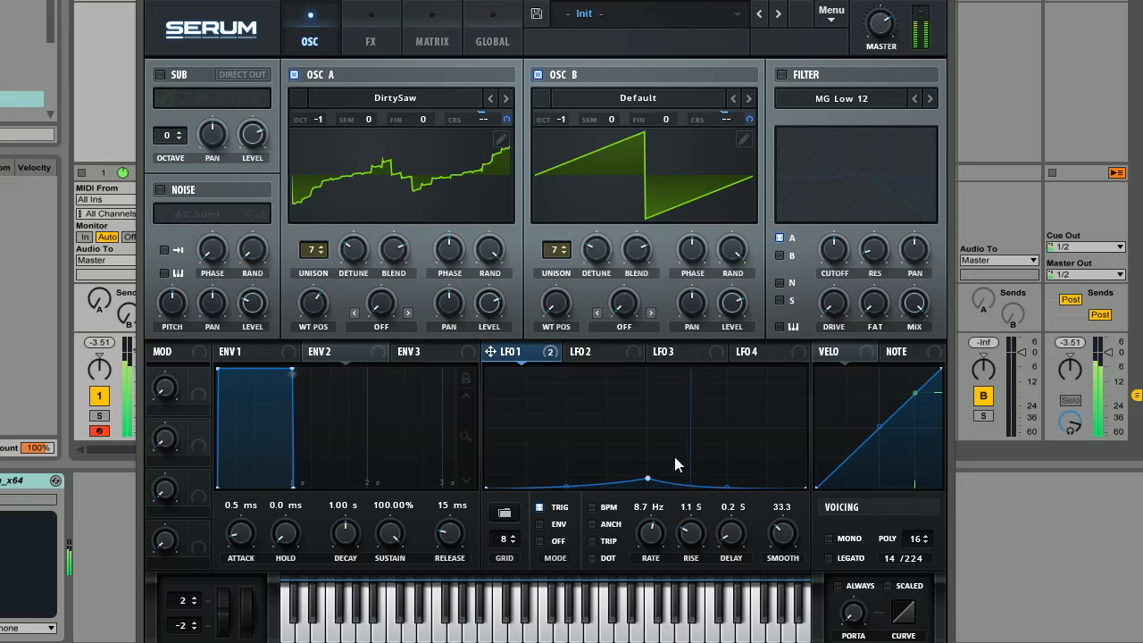
drag(648, 480, 648, 459)
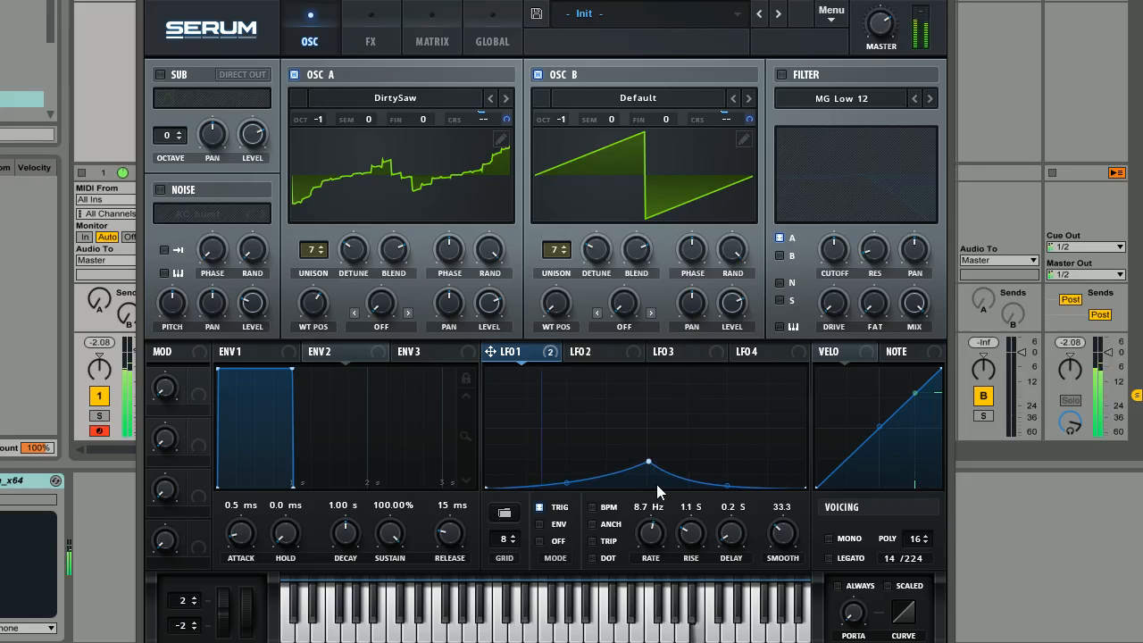
drag(648, 461, 649, 441)
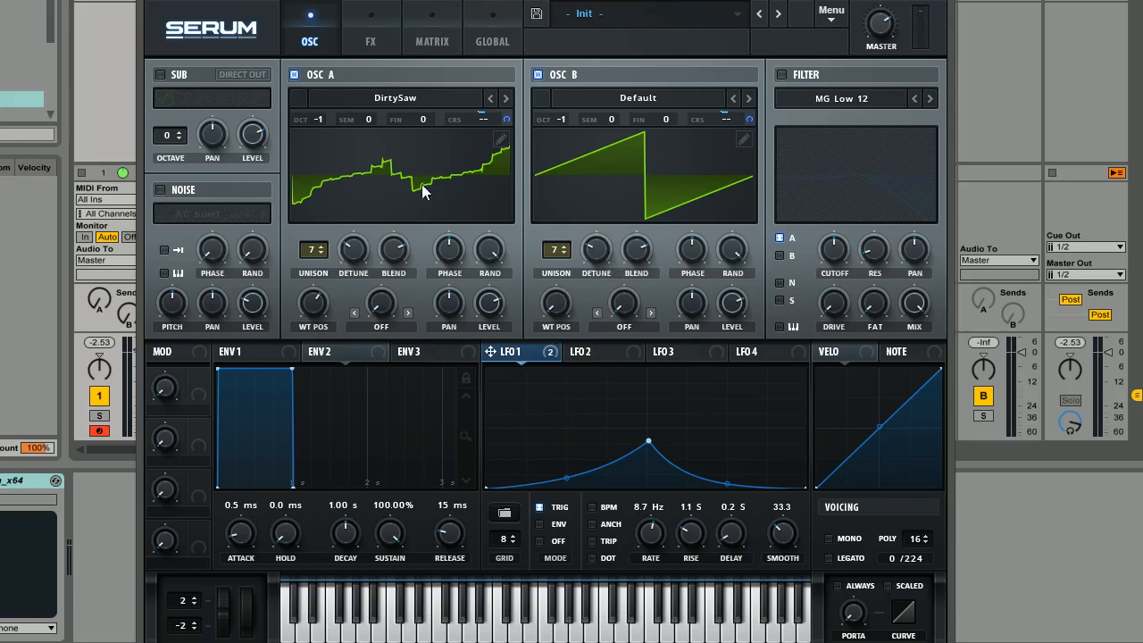
- Enable the noise oscillator and load the BrightWhite analog noise
click(161, 190)
click(210, 217)
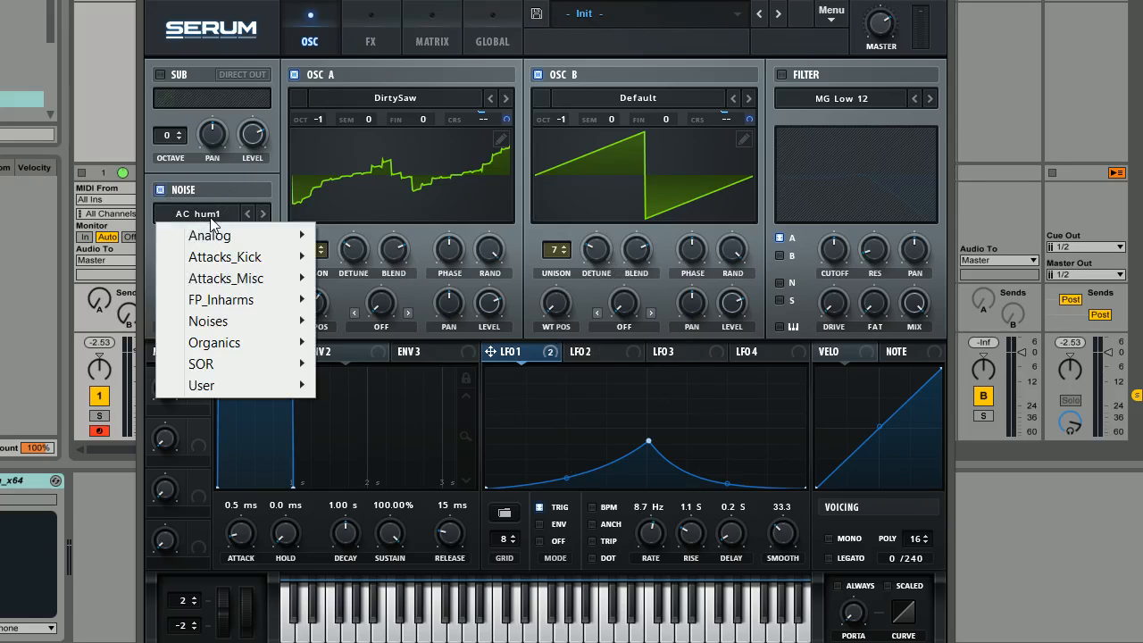
mouse_move(229, 232)
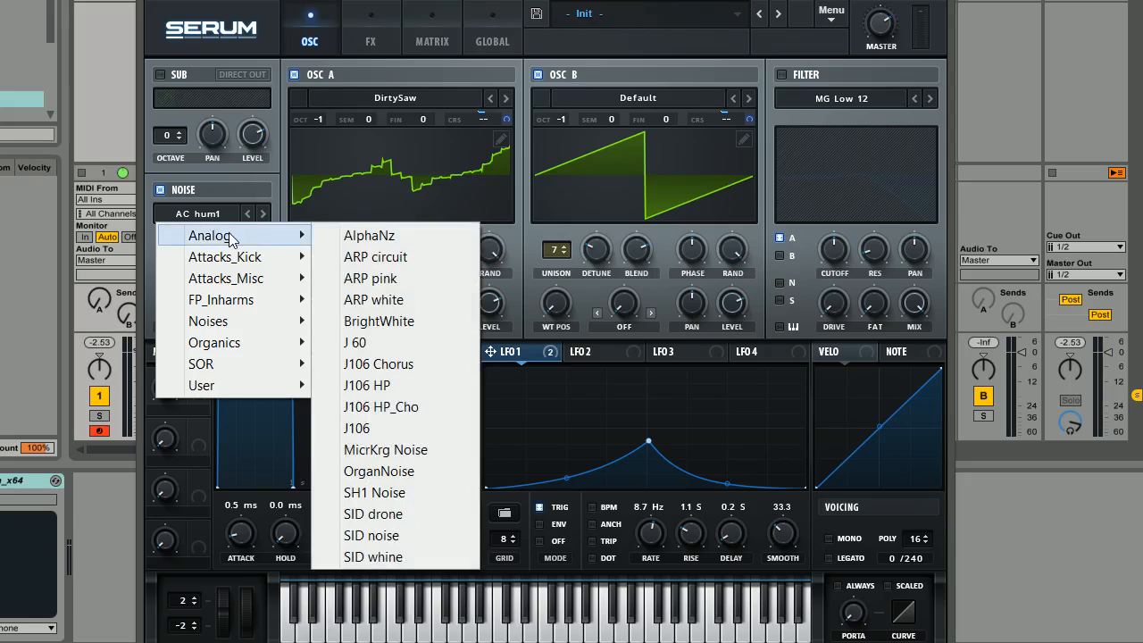
click(390, 324)
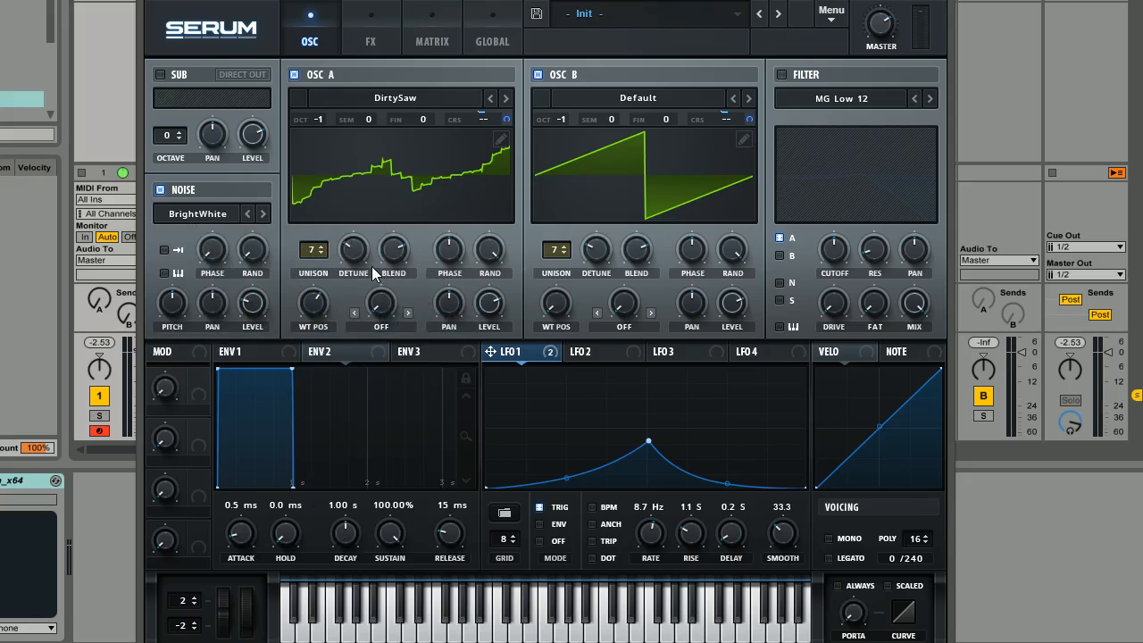
- Set envelope 1's sustain to -11.0 dB and its release to 402 ms
click(242, 354)
drag(292, 376, 292, 424)
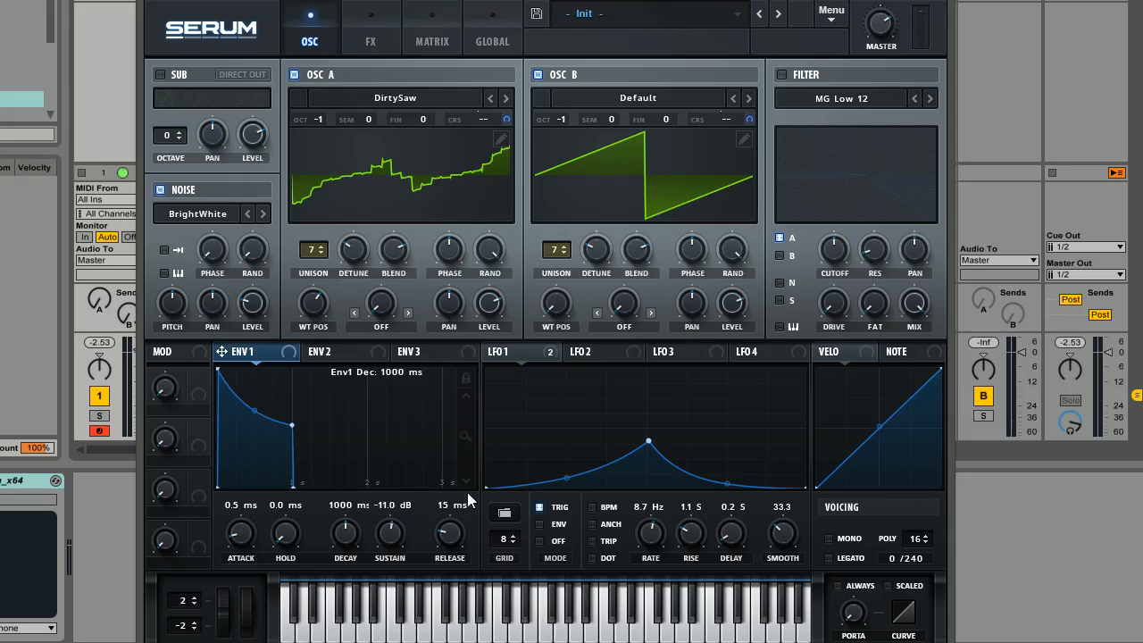
drag(451, 538, 454, 507)
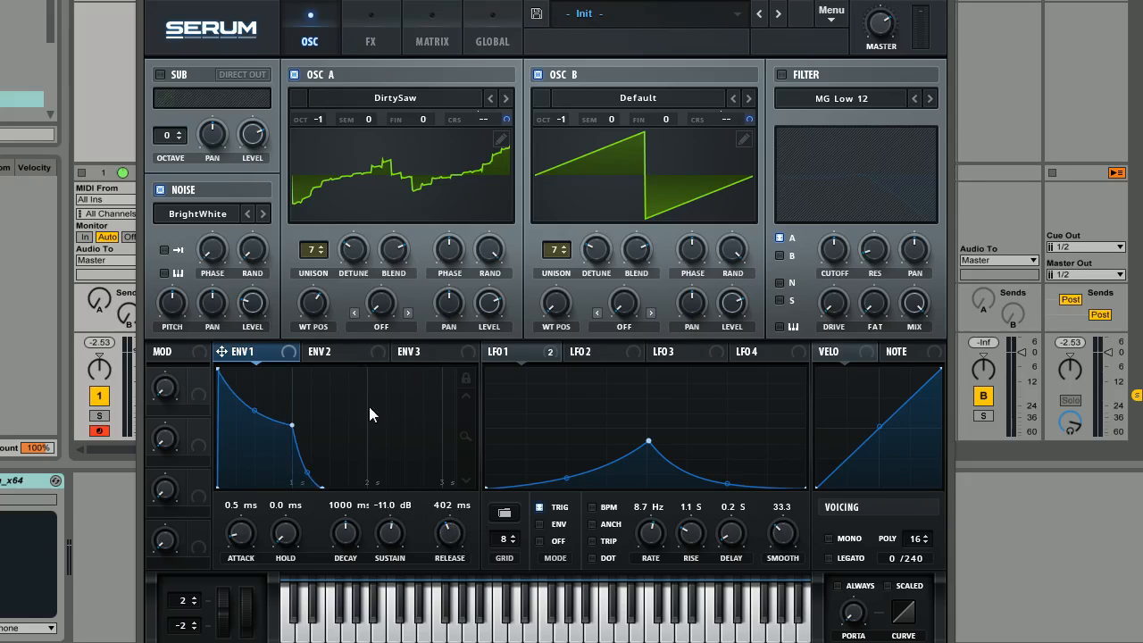
- Enable the MG Low 12 filter and route oscillator B and the noise through it as well
click(782, 75)
click(780, 256)
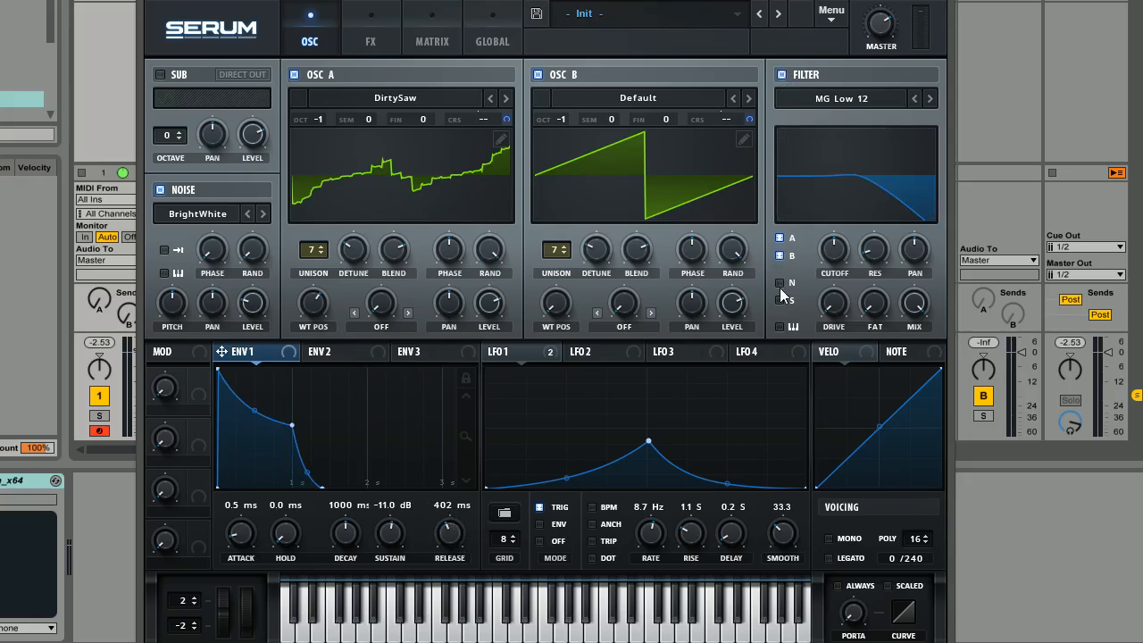
click(779, 283)
- Shape envelope 2 with 1.26 s decay, 47.06% sustain and 696 ms release, and assign it to the filter cutoff with amount 59
click(350, 357)
drag(294, 369, 266, 406)
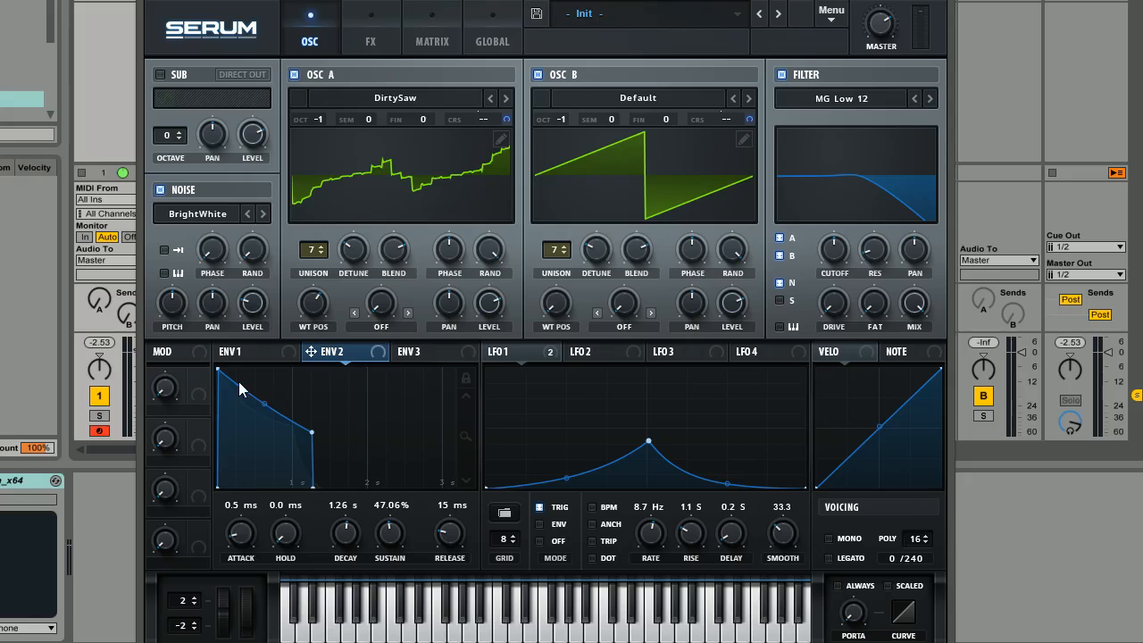
drag(441, 551, 453, 492)
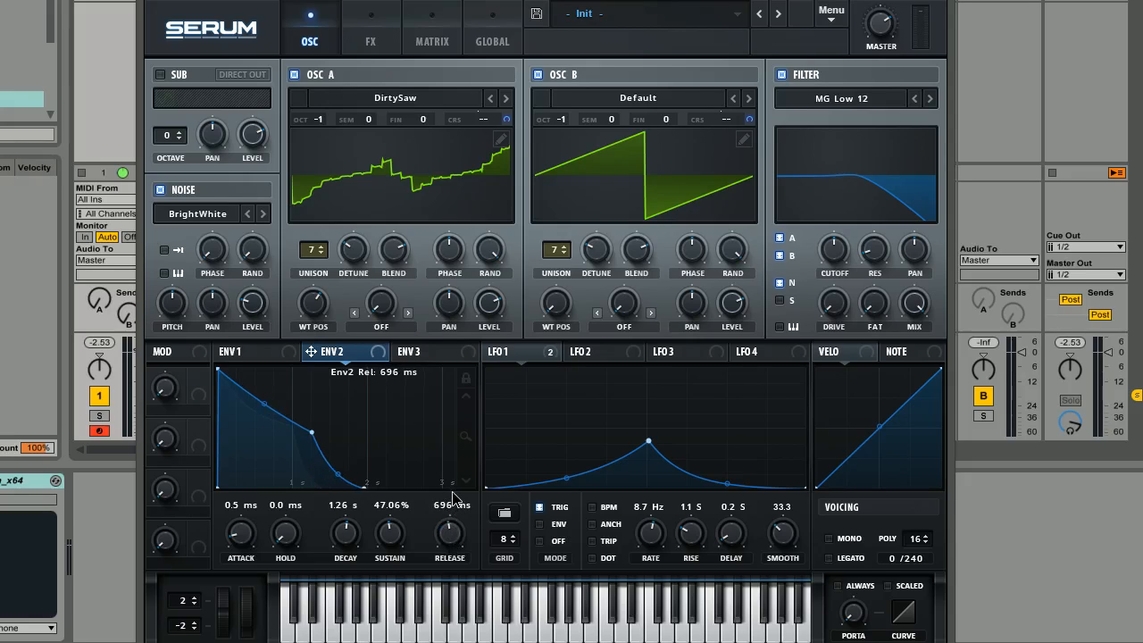
drag(311, 351, 808, 296)
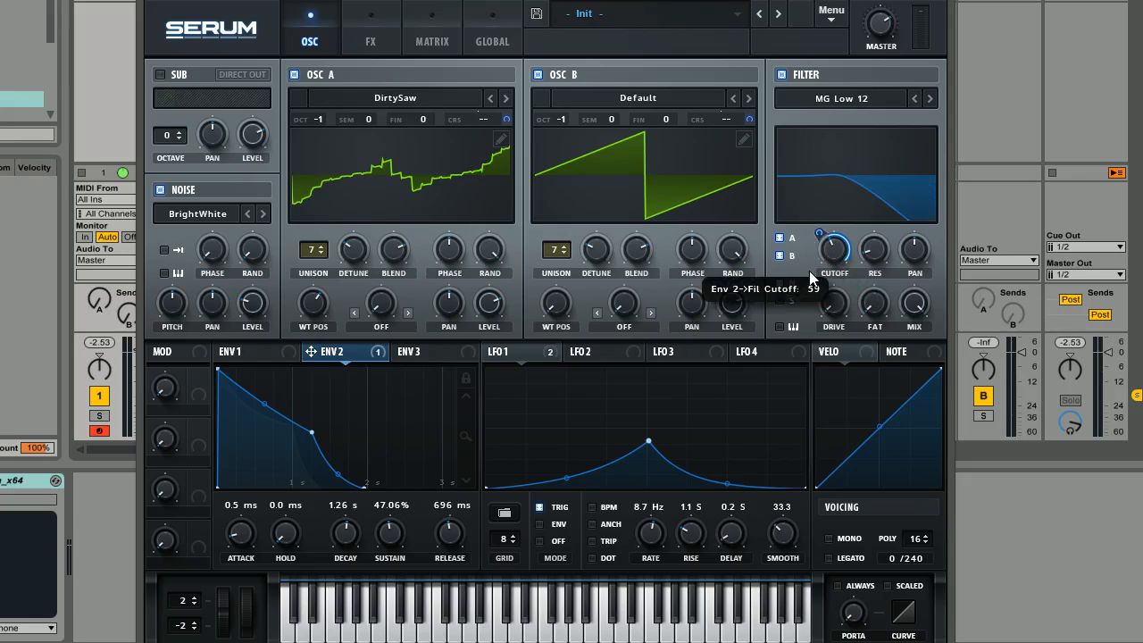
- Adjust the master volume slightly and shorten envelope 1's release to 193 ms
drag(879, 24, 875, 18)
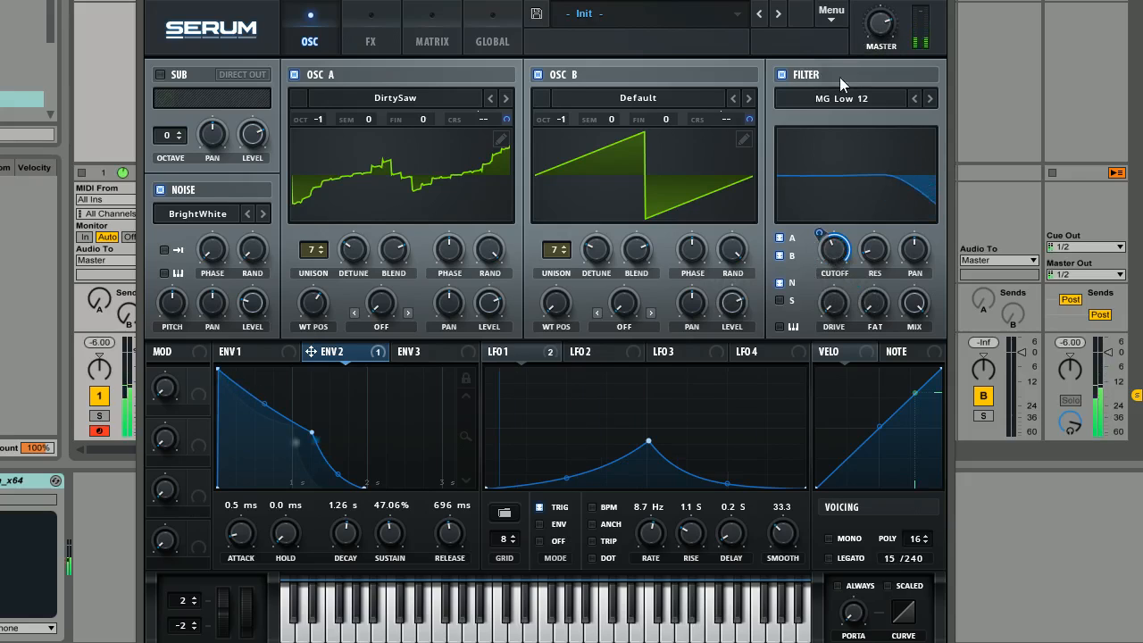
click(265, 357)
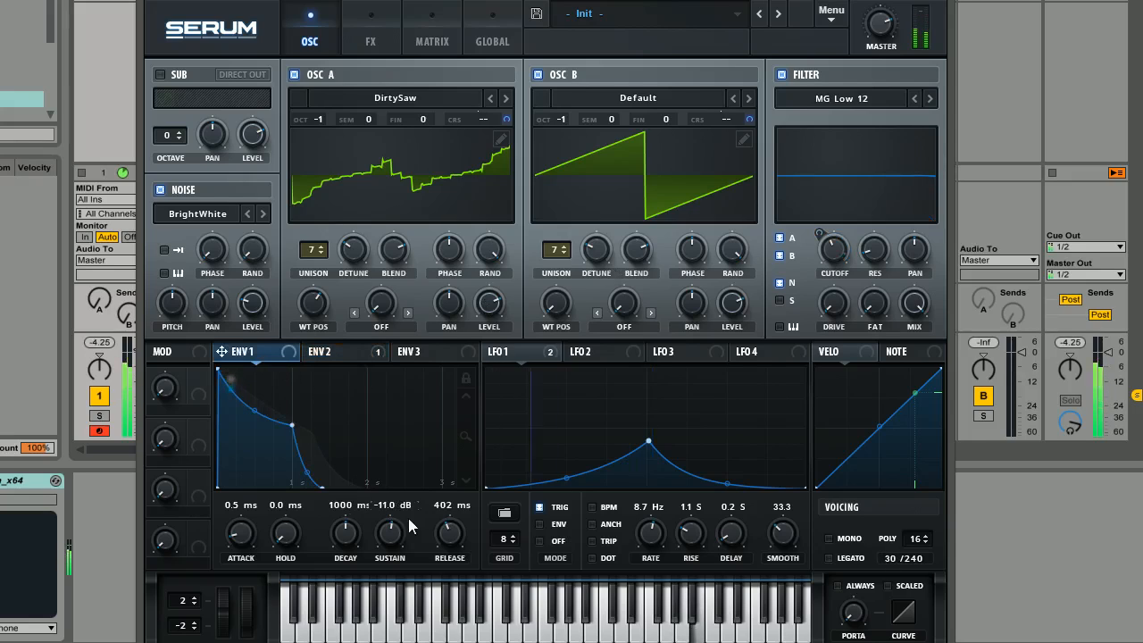
drag(454, 543, 451, 549)
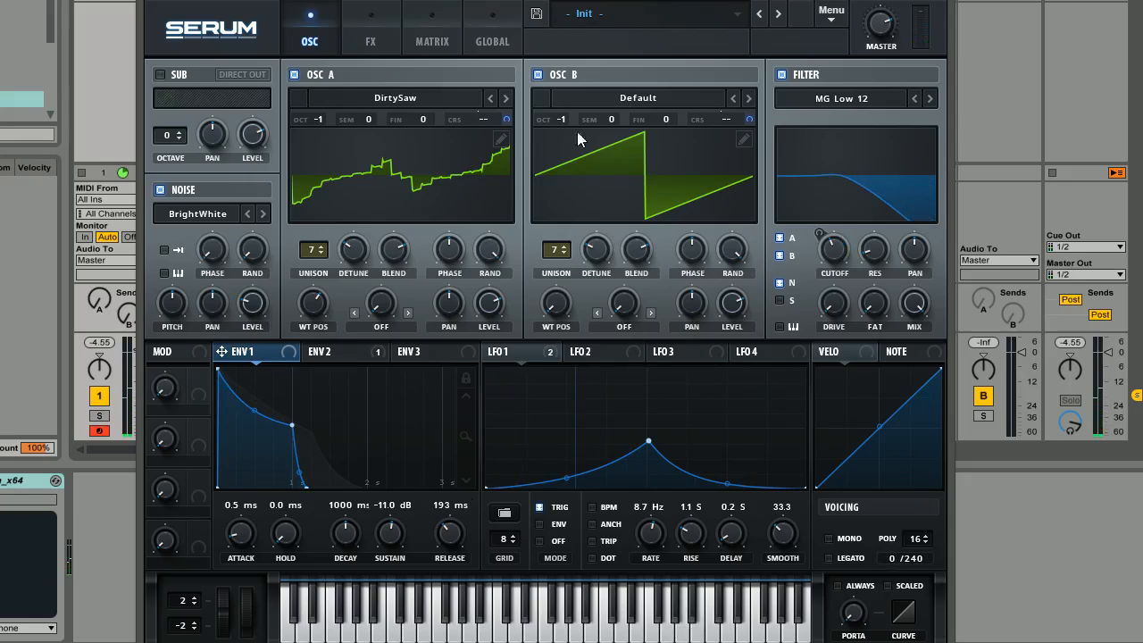
- Enable the Hyper/Dimension effect, turn the Hyper mix fully down and raise the Dimension mix to about half
click(378, 28)
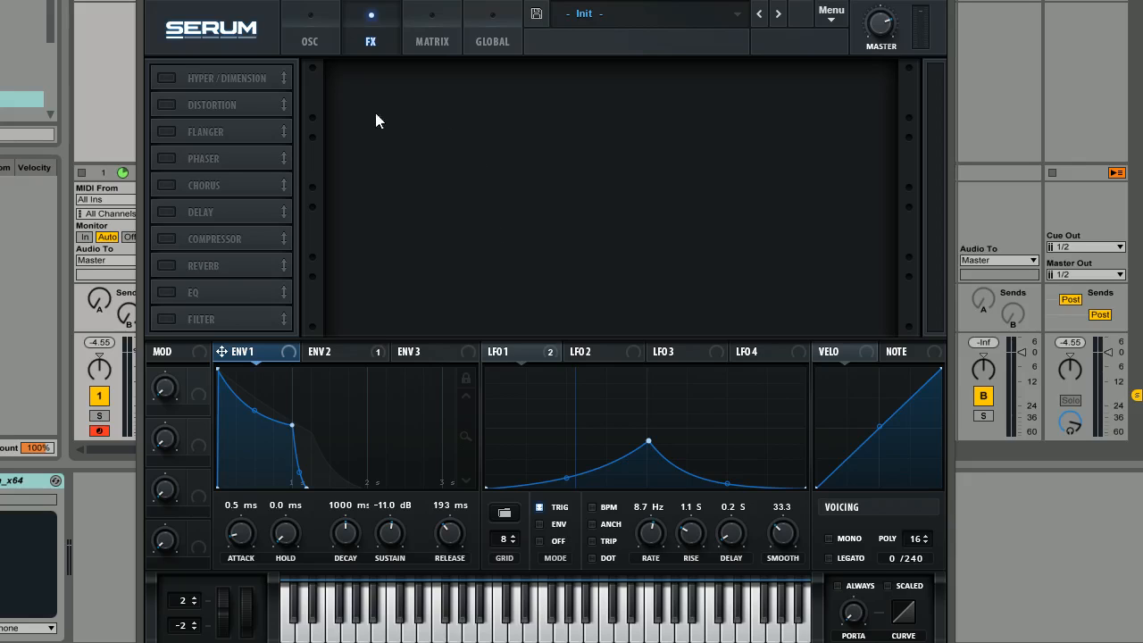
click(164, 79)
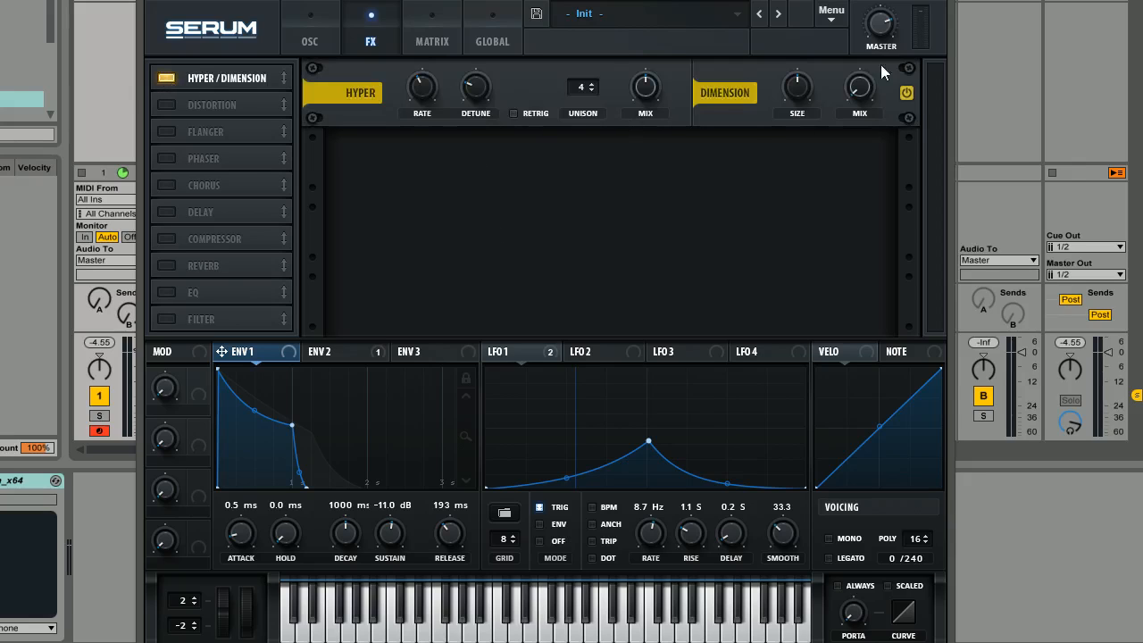
drag(647, 86, 639, 250)
drag(650, 83, 657, 161)
click(871, 82)
drag(871, 82, 872, 2)
- Enable the compressor effect in multiband mode and adjust its gain
click(165, 239)
click(705, 183)
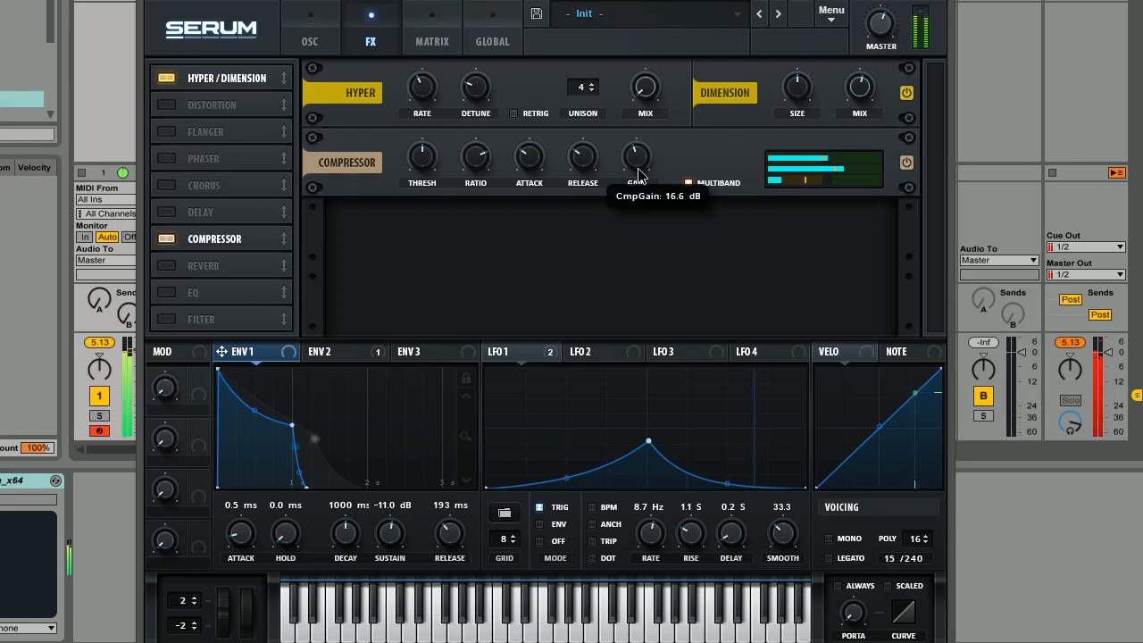
drag(639, 181, 642, 173)
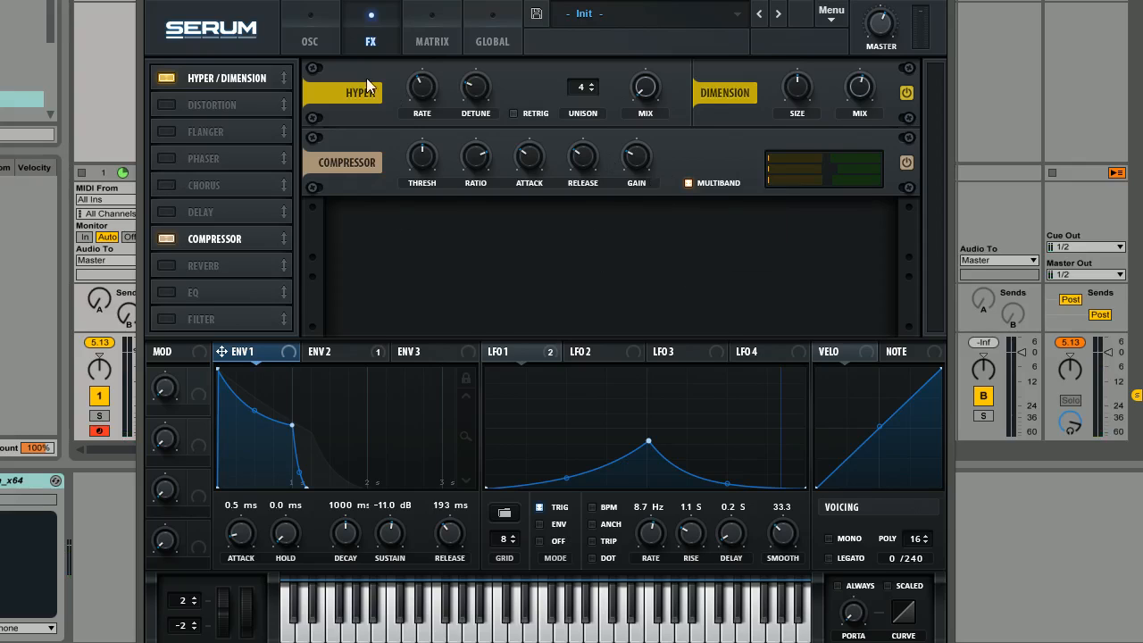
- Enable the EQ effect, switch its low band to a high-pass shape, lower that band's Q and fine-tune its frequency
click(309, 41)
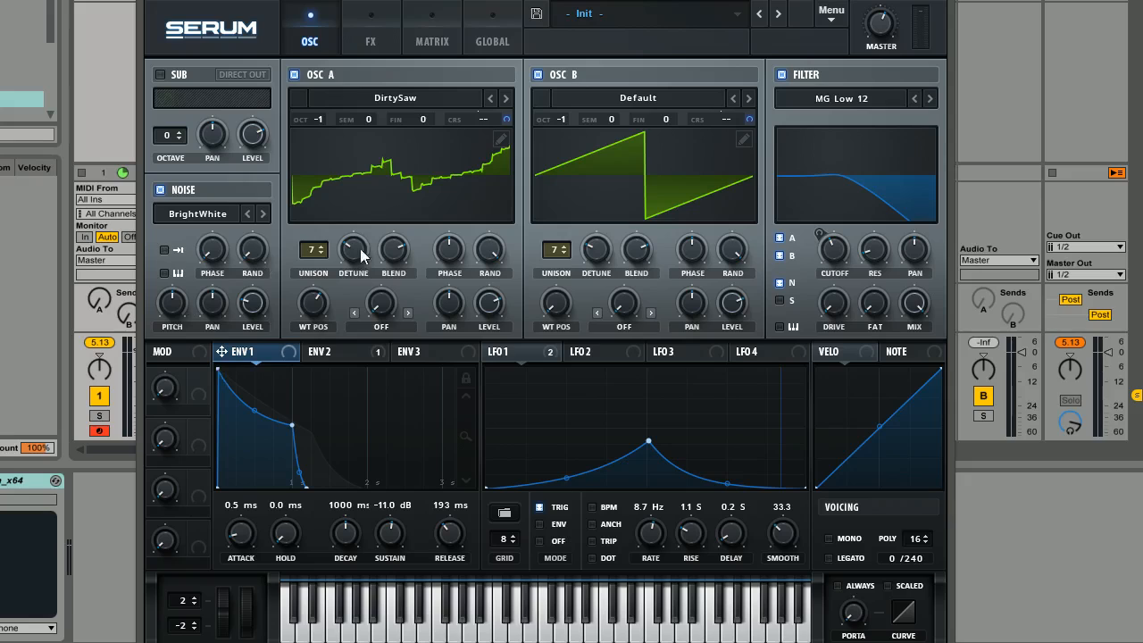
click(376, 34)
click(166, 294)
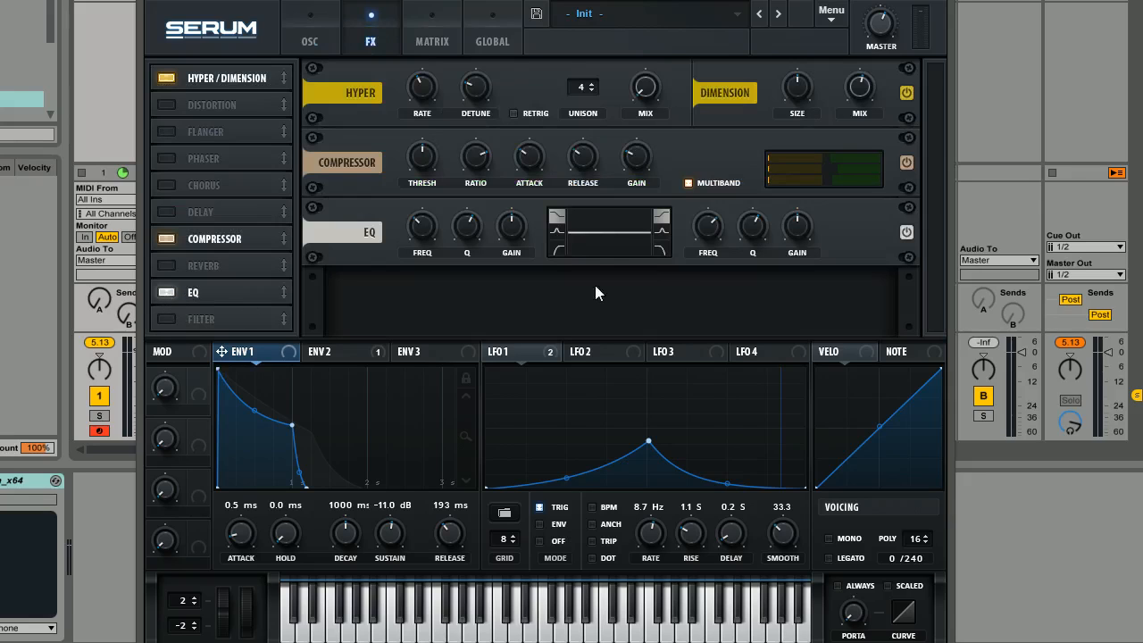
click(557, 250)
drag(508, 234, 473, 259)
drag(417, 234, 421, 236)
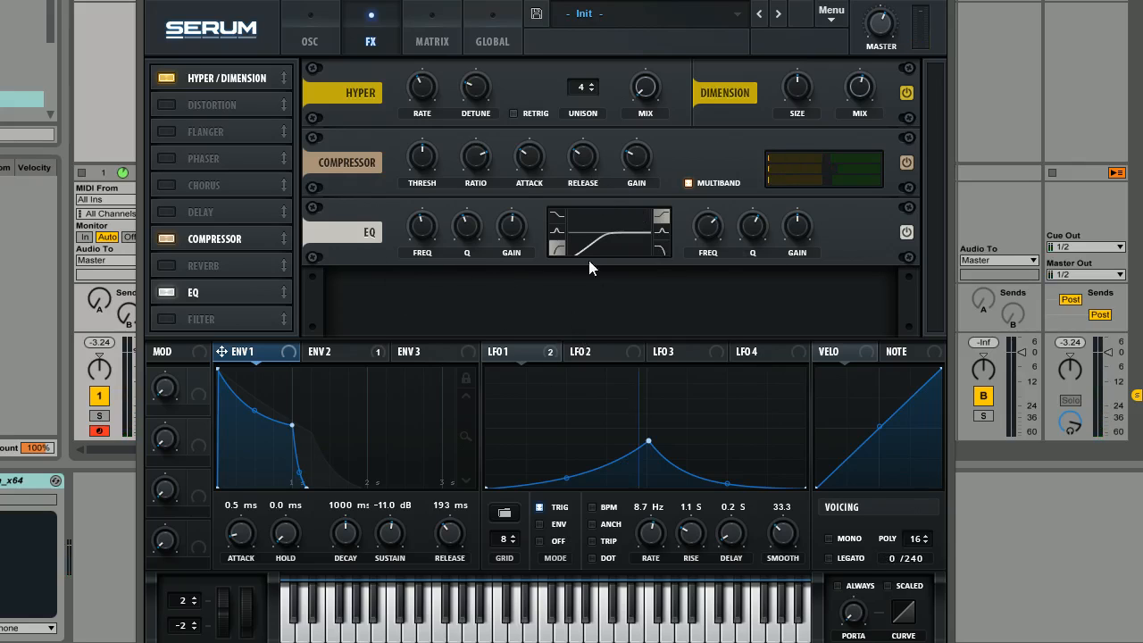
- Enable the reverb effect, raise its high cut and adjust its low cut, and return to the oscillator page
click(165, 265)
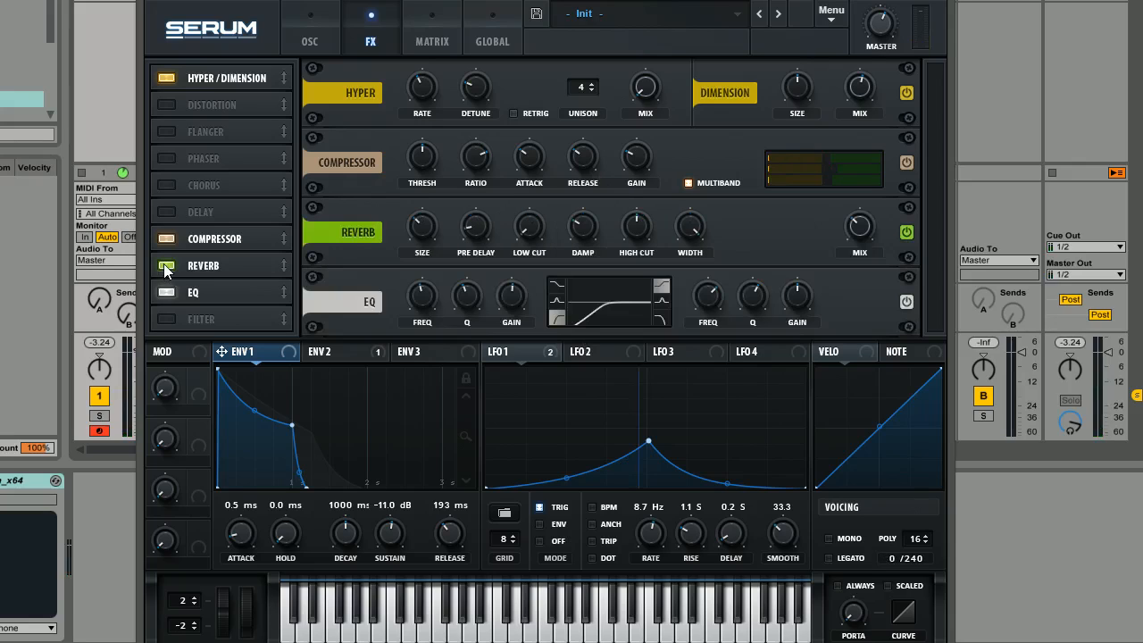
drag(631, 234, 630, 196)
drag(534, 234, 530, 202)
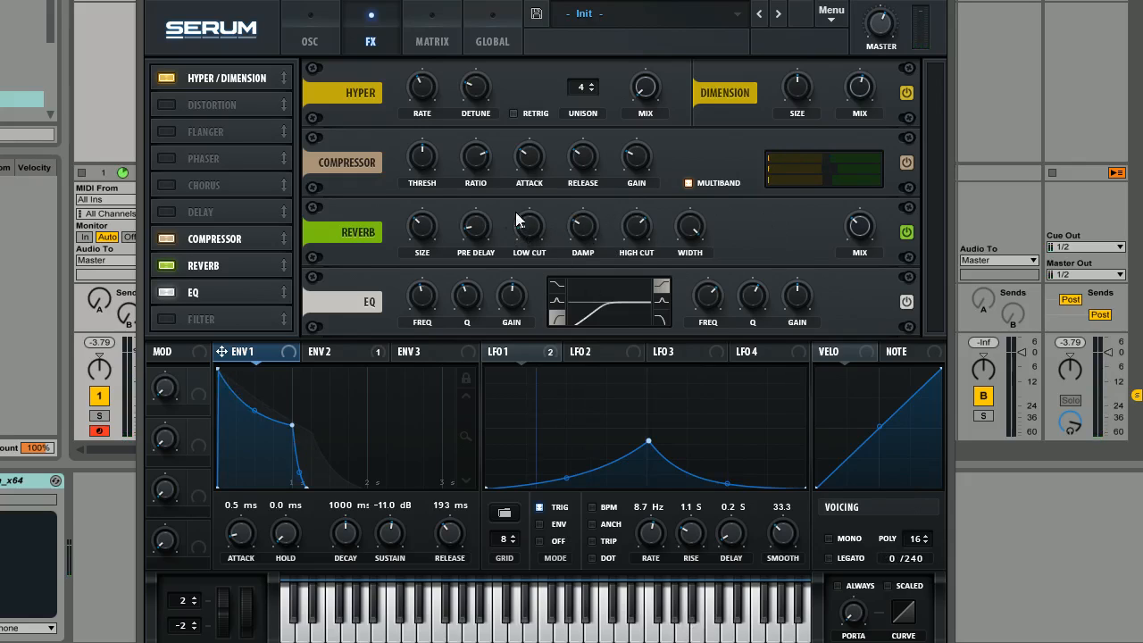
mouse_move(527, 235)
click(281, 35)
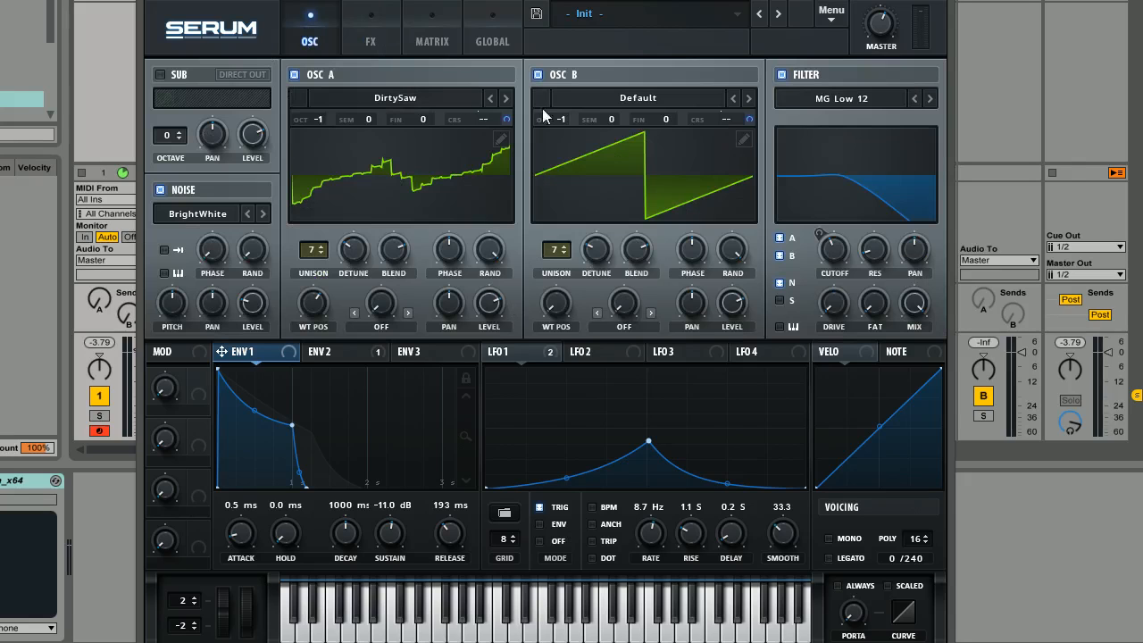